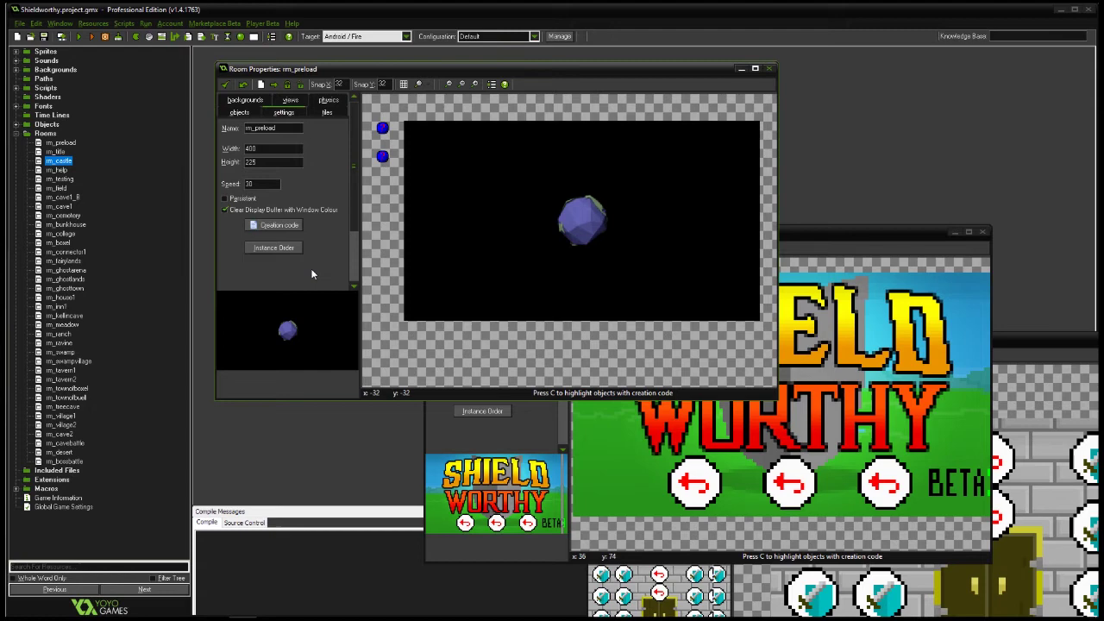
# Select rm_preload and shift its room view so the corner sits higher.
pyautogui.click(60, 142)
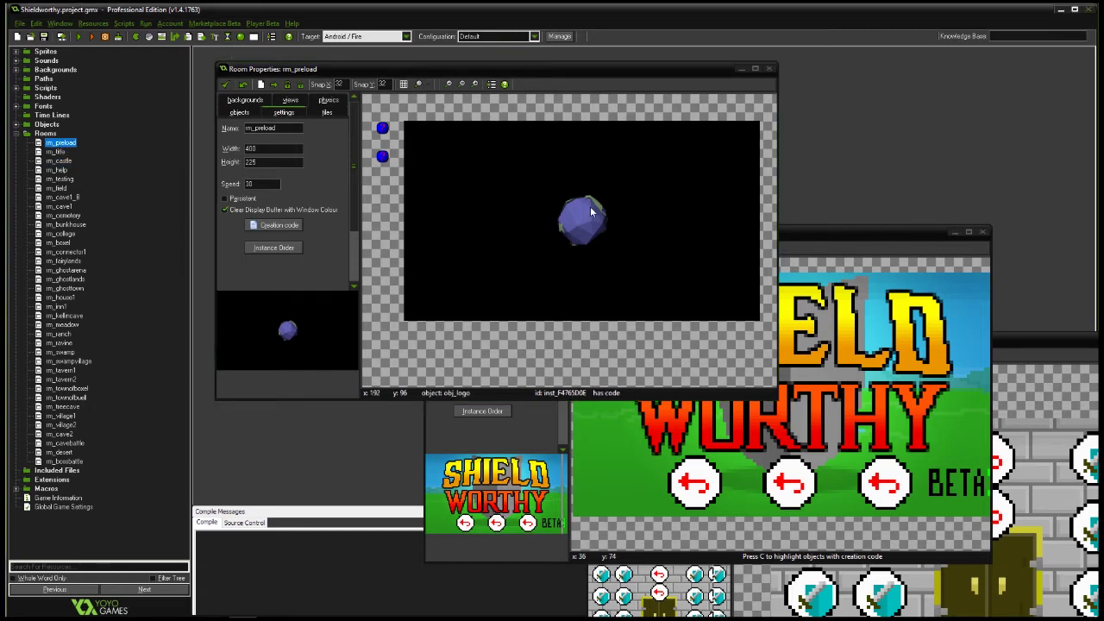
pyautogui.keyDown('ctrl'); pyautogui.scroll(3, 594, 220); pyautogui.keyUp('ctrl')
pyautogui.keyDown('ctrl'); pyautogui.scroll(-2, 591, 227); pyautogui.keyUp('ctrl')
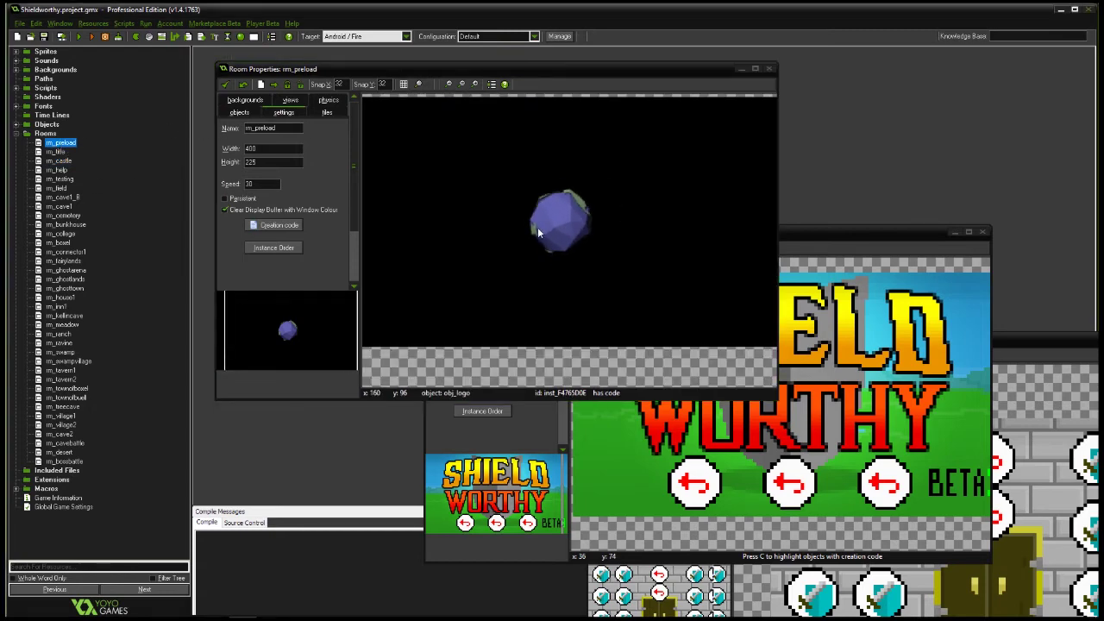
pyautogui.click(268, 326)
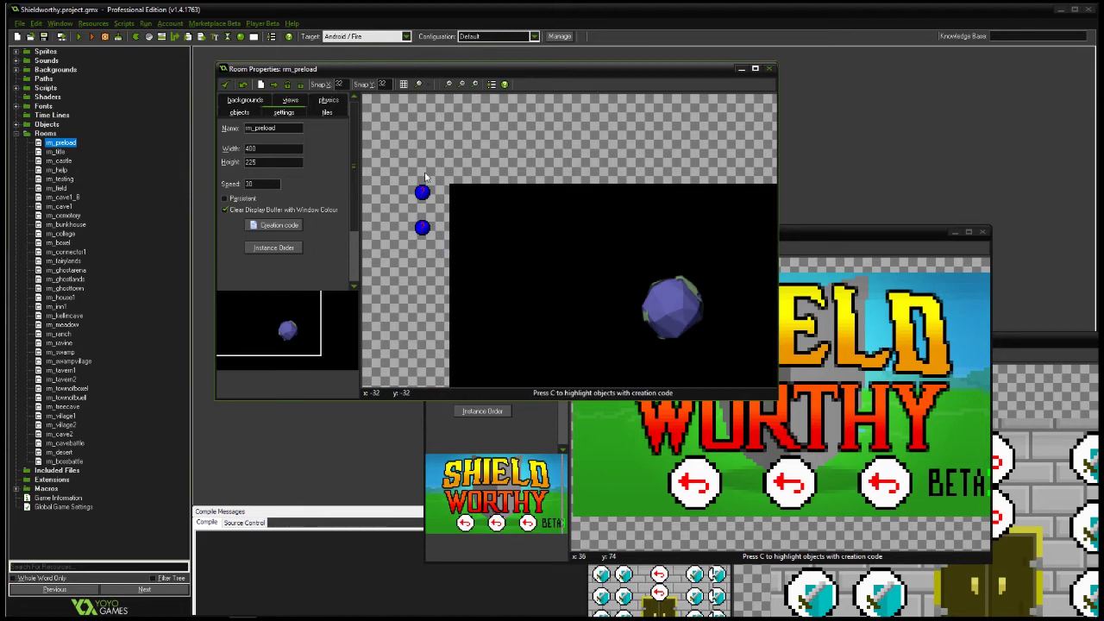
pyautogui.click(252, 327)
# Move the rm_title and rm_castle room editors up and left so all three are visible.
pyautogui.click(802, 234)
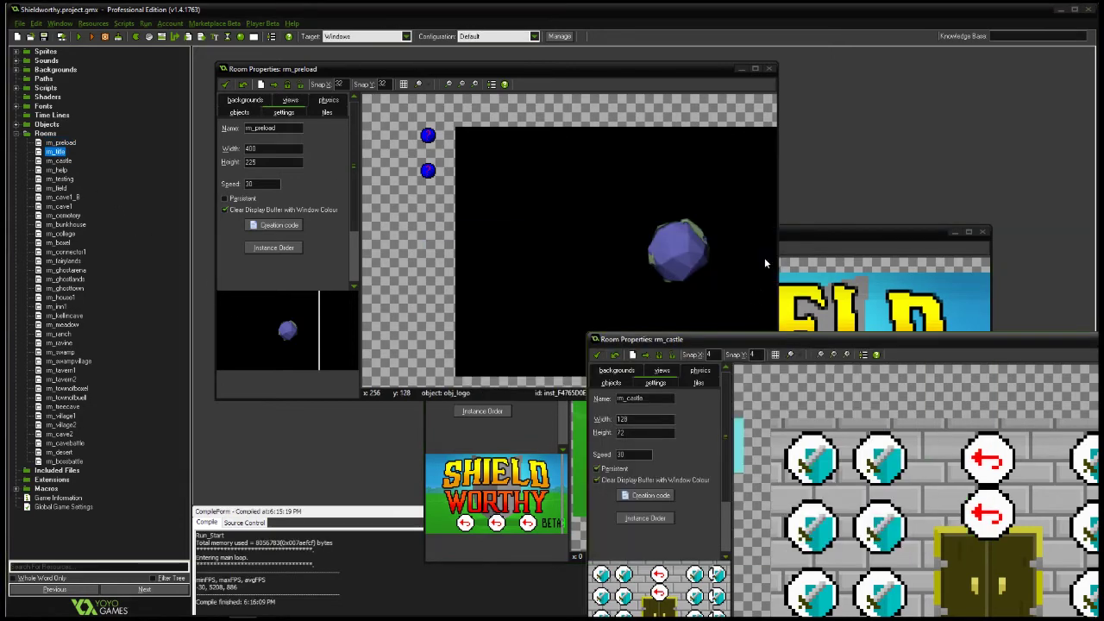
pyautogui.moveTo(829, 235); pyautogui.dragTo(757, 189)
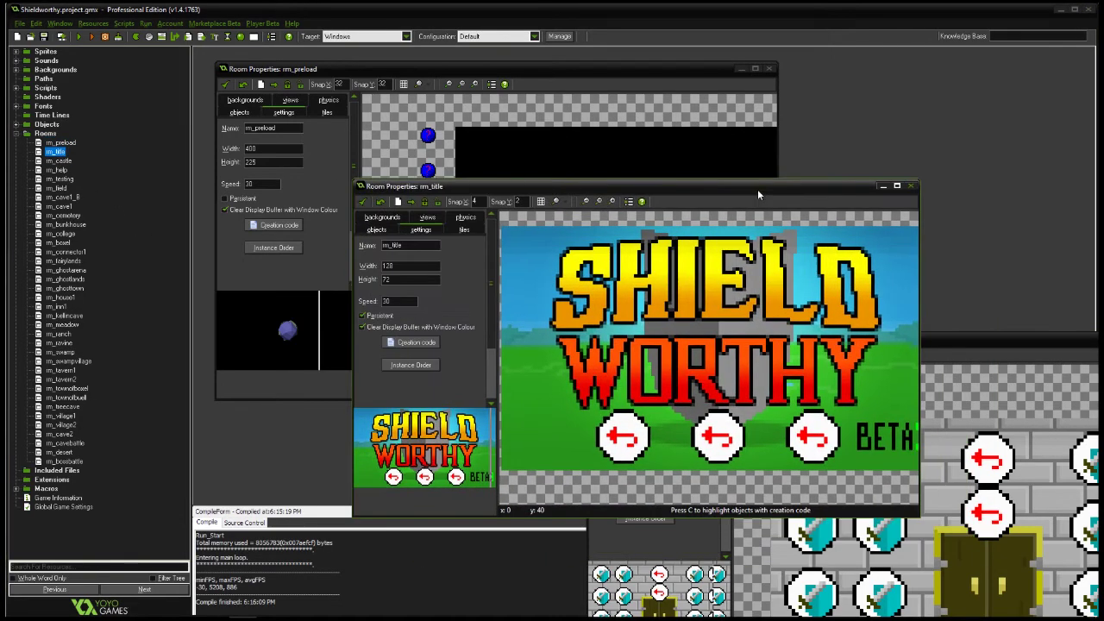
pyautogui.moveTo(967, 340); pyautogui.dragTo(871, 241)
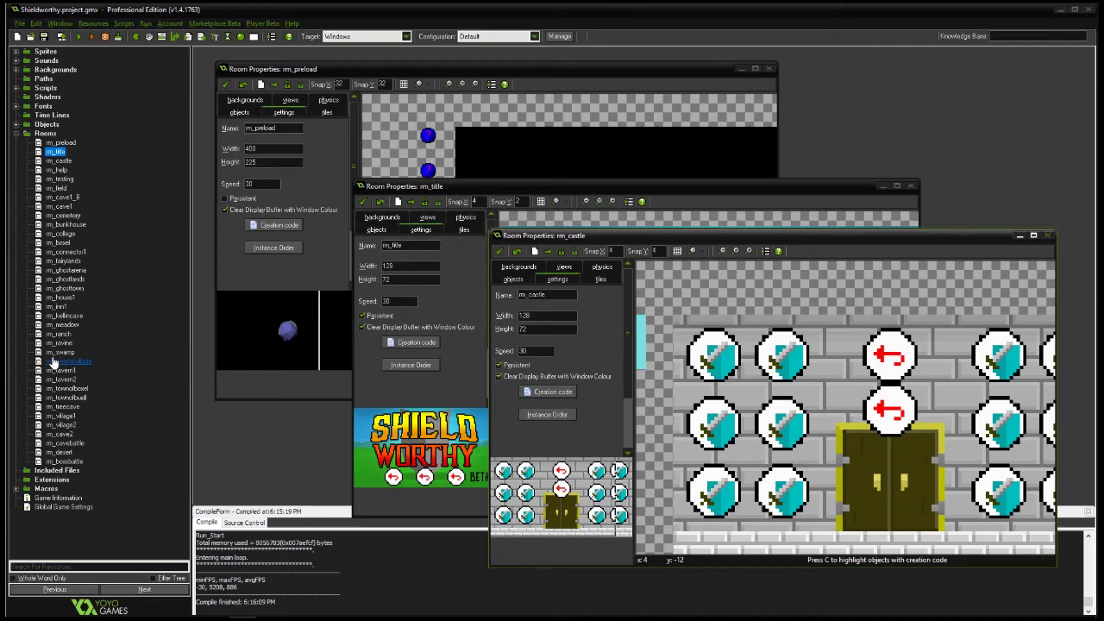
pyautogui.click(58, 161)
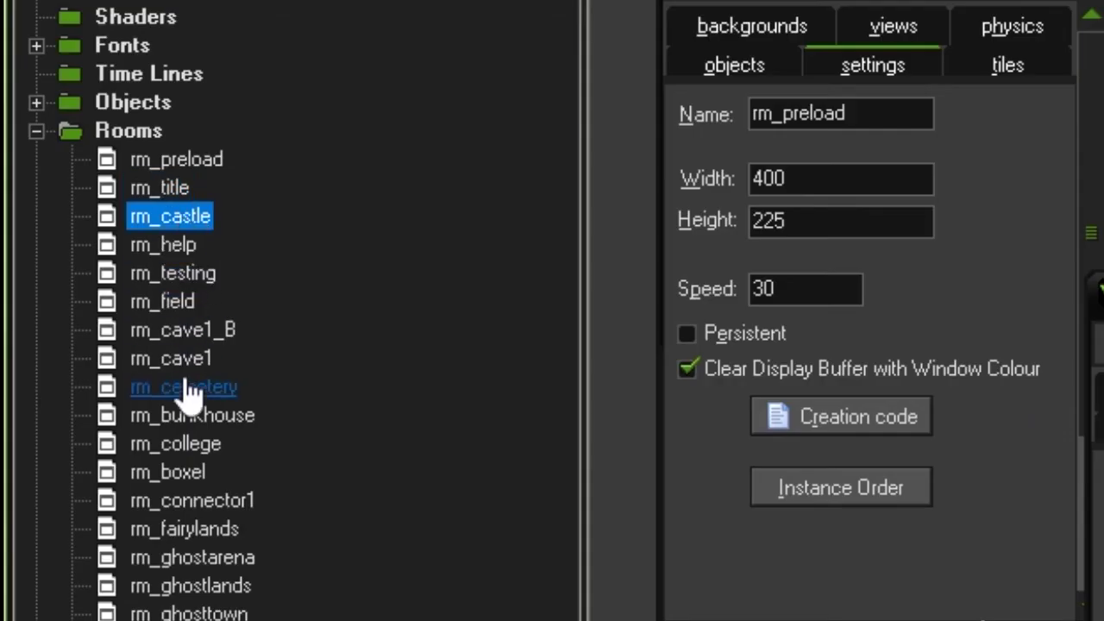
pyautogui.click(188, 275)
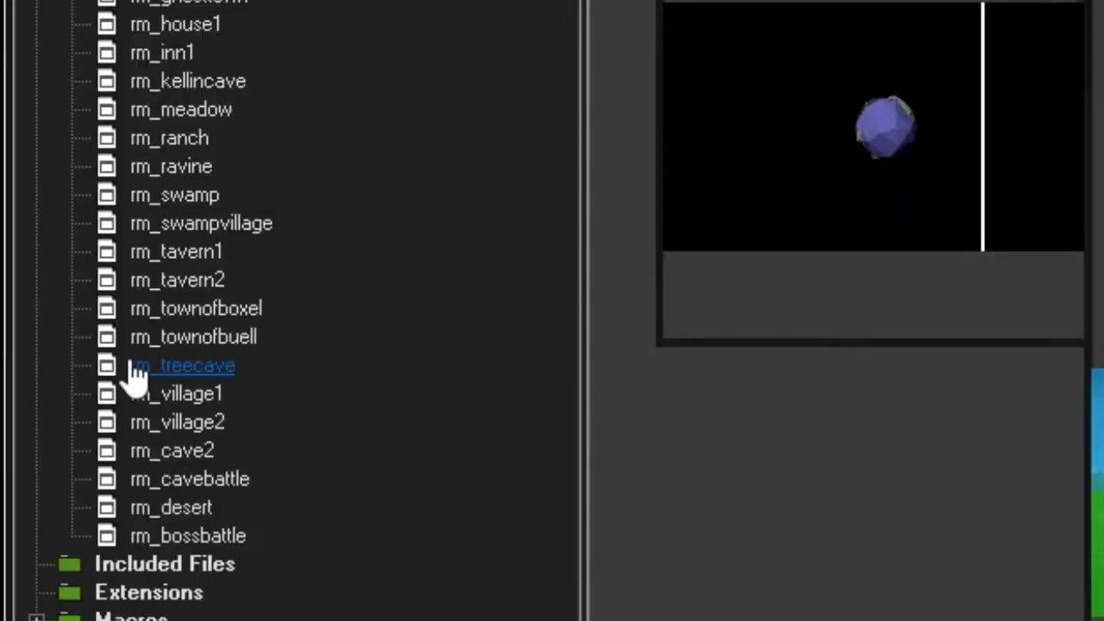
pyautogui.click(211, 537)
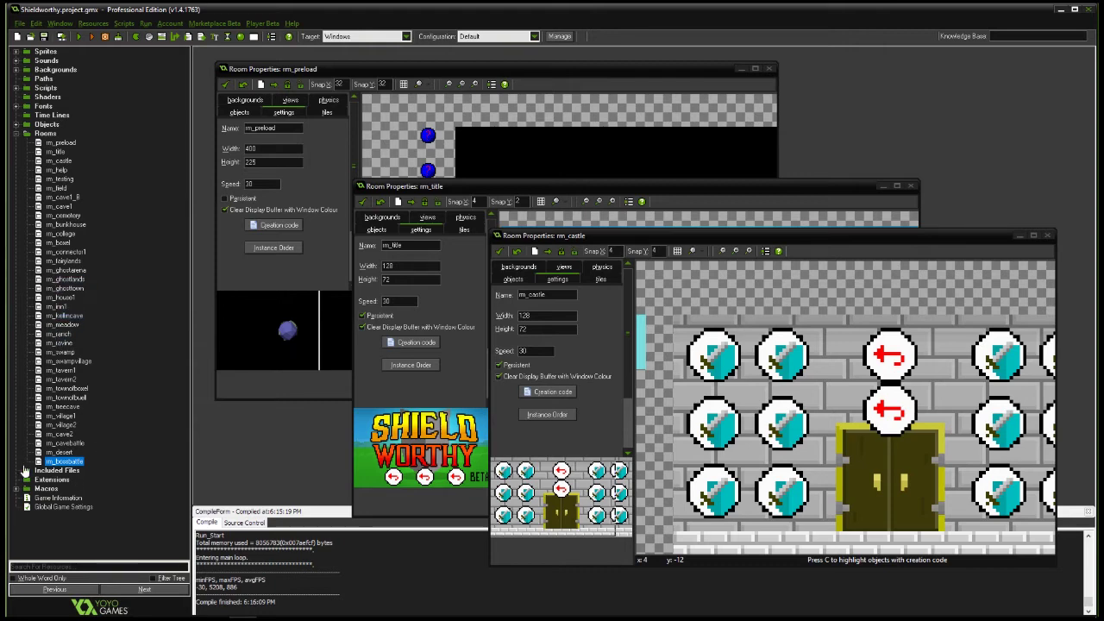
pyautogui.moveTo(17, 617)
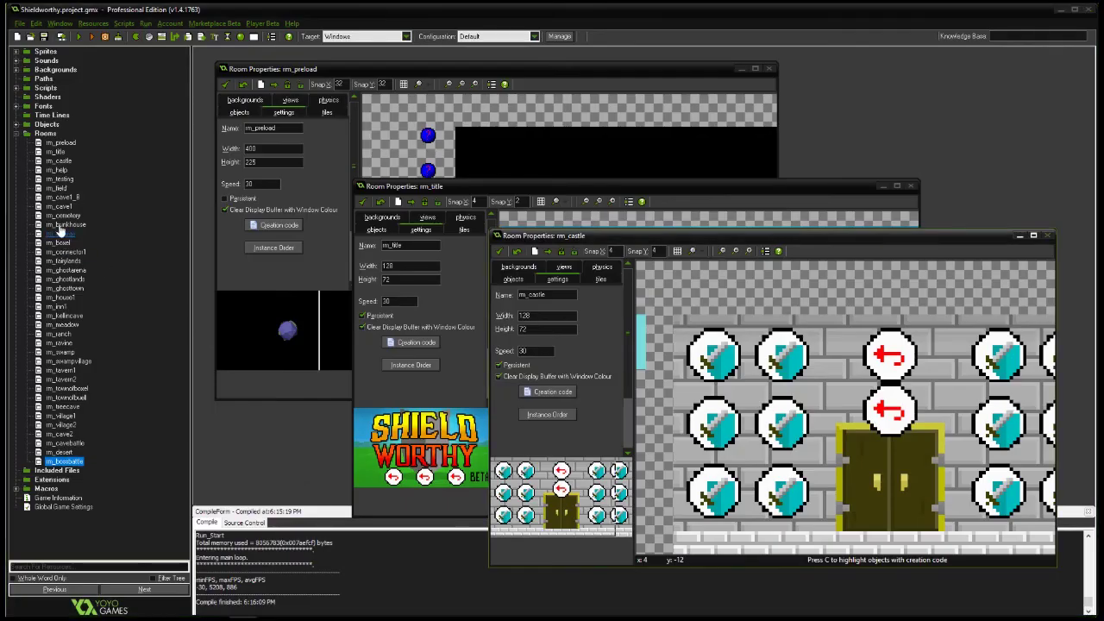
# Expand Objects > Room objects and close obj_cliffs2 after checking its obj_solid parent.
pyautogui.click(15, 126)
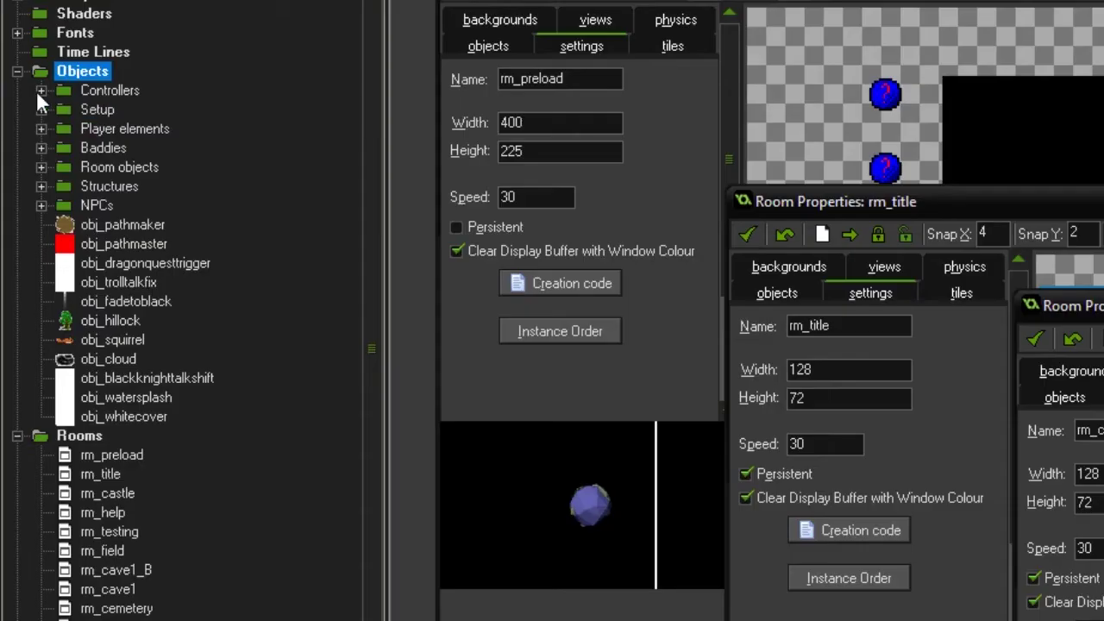
pyautogui.click(101, 134)
pyautogui.click(109, 149)
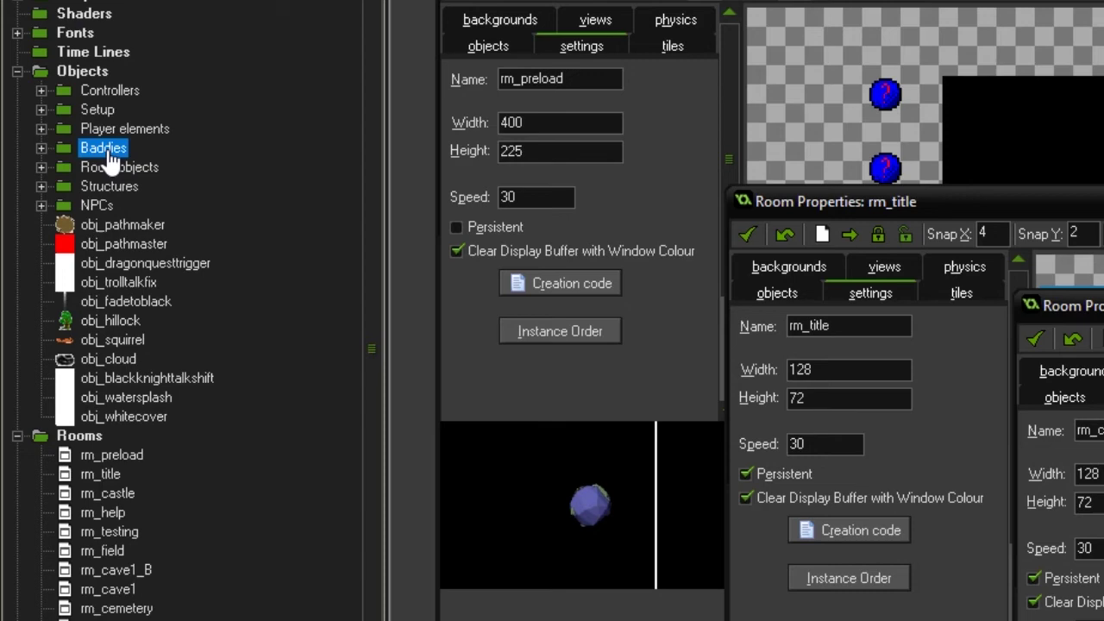
pyautogui.click(82, 166)
pyautogui.click(42, 166)
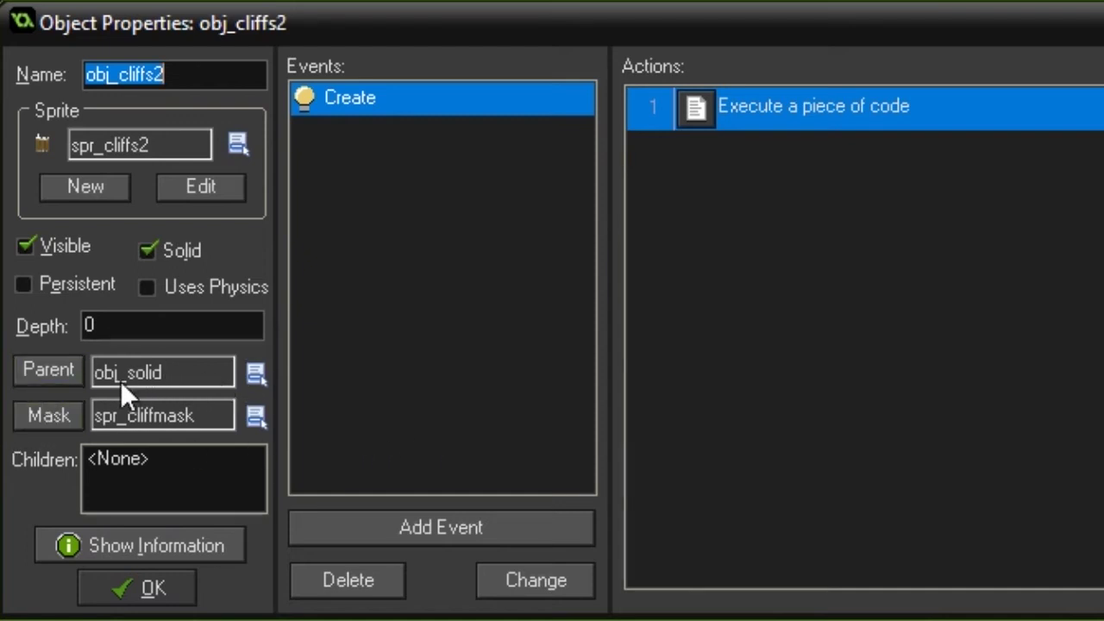
pyautogui.click(141, 587)
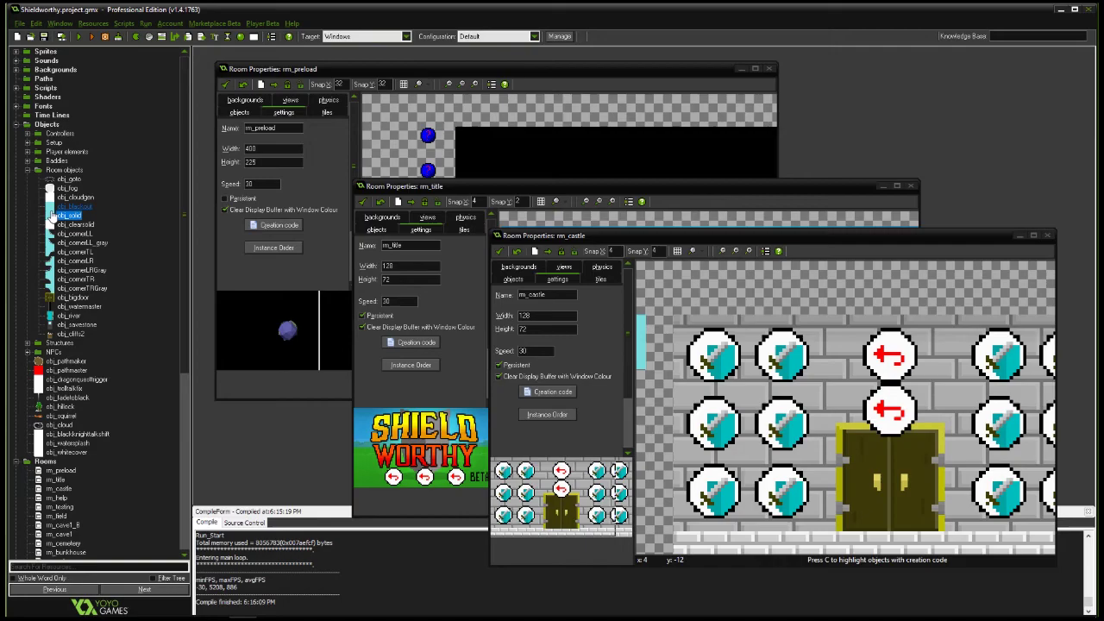
# Review obj_solid's properties, whose Create event draws it black, then collapse Room objects.
pyautogui.doubleClick(54, 217)
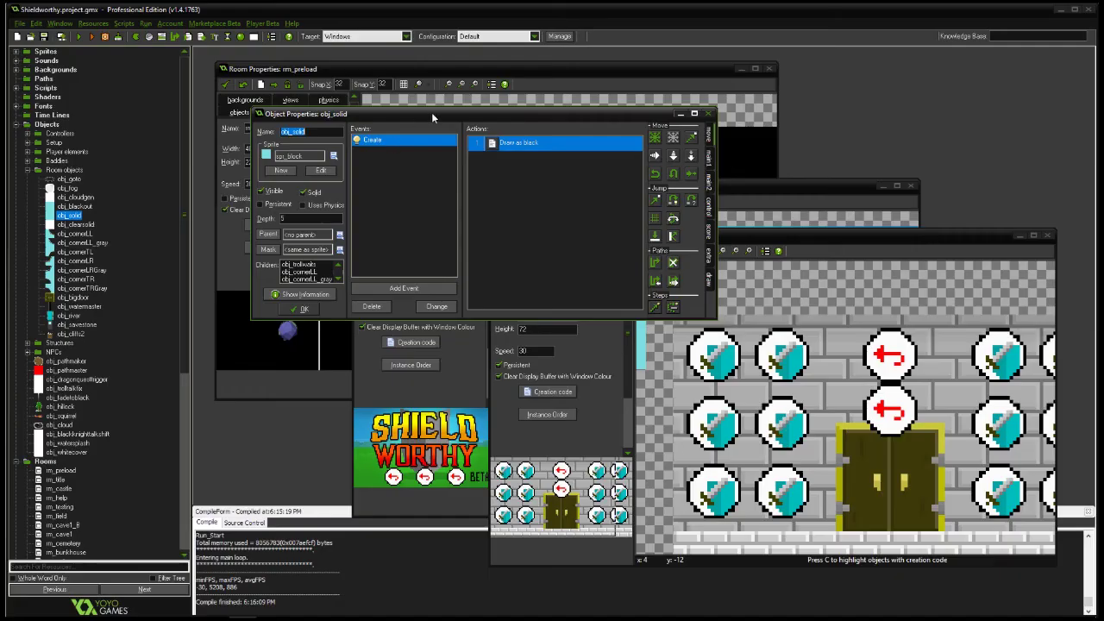
pyautogui.moveTo(425, 86); pyautogui.dragTo(386, 128)
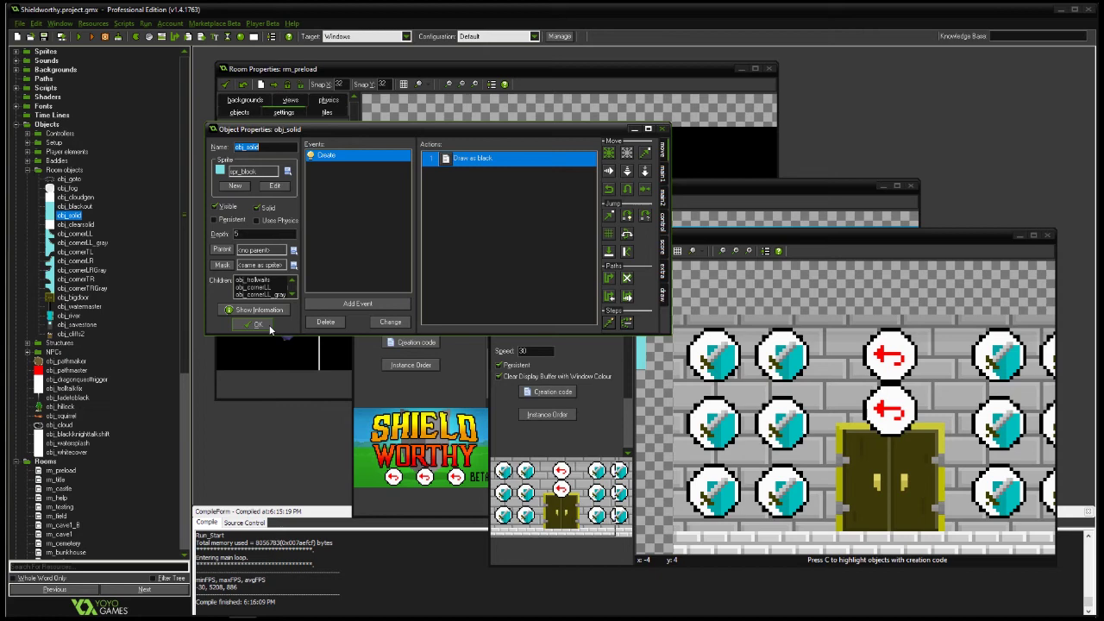
pyautogui.click(270, 328)
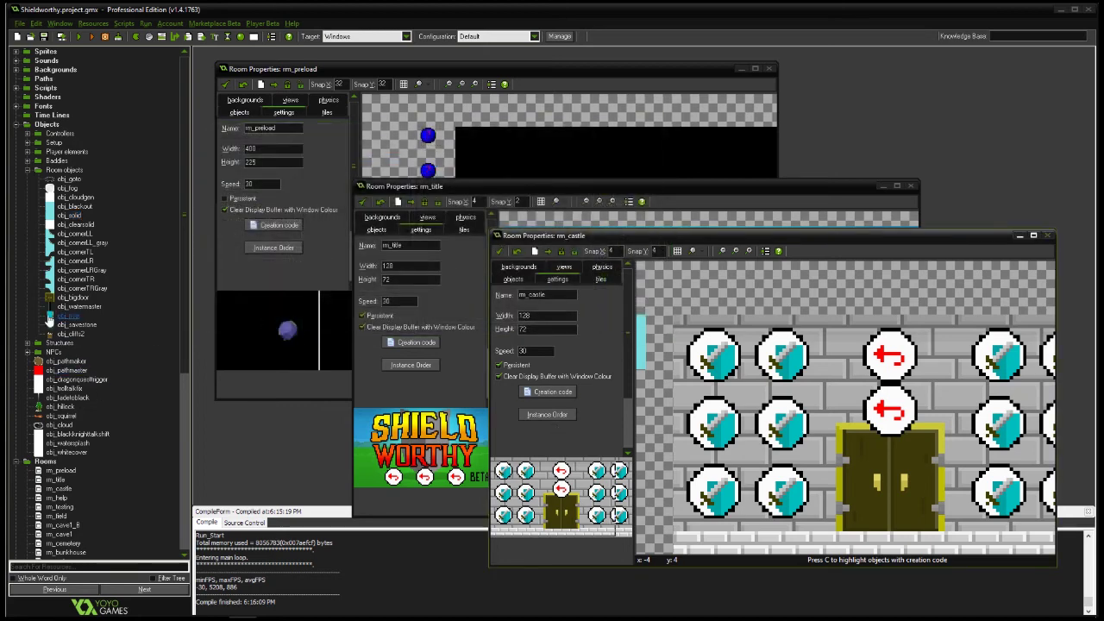
pyautogui.click(27, 170)
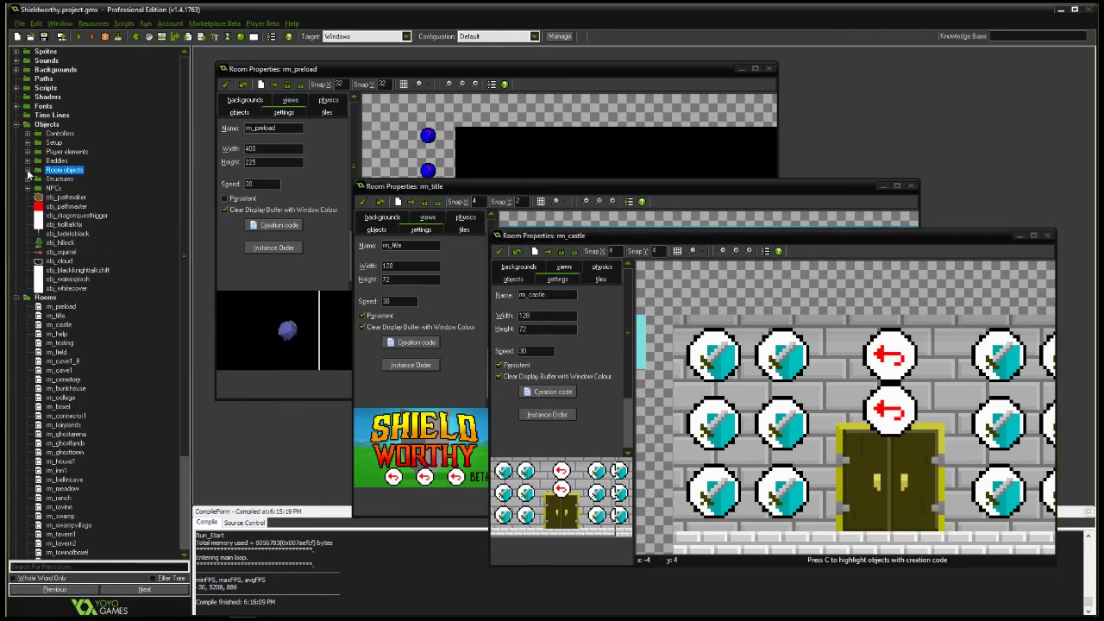
# Expand Baddies and inspect the parents of obj_trollwaits and obj_troll, closing each.
pyautogui.click(28, 161)
pyautogui.doubleClick(74, 325)
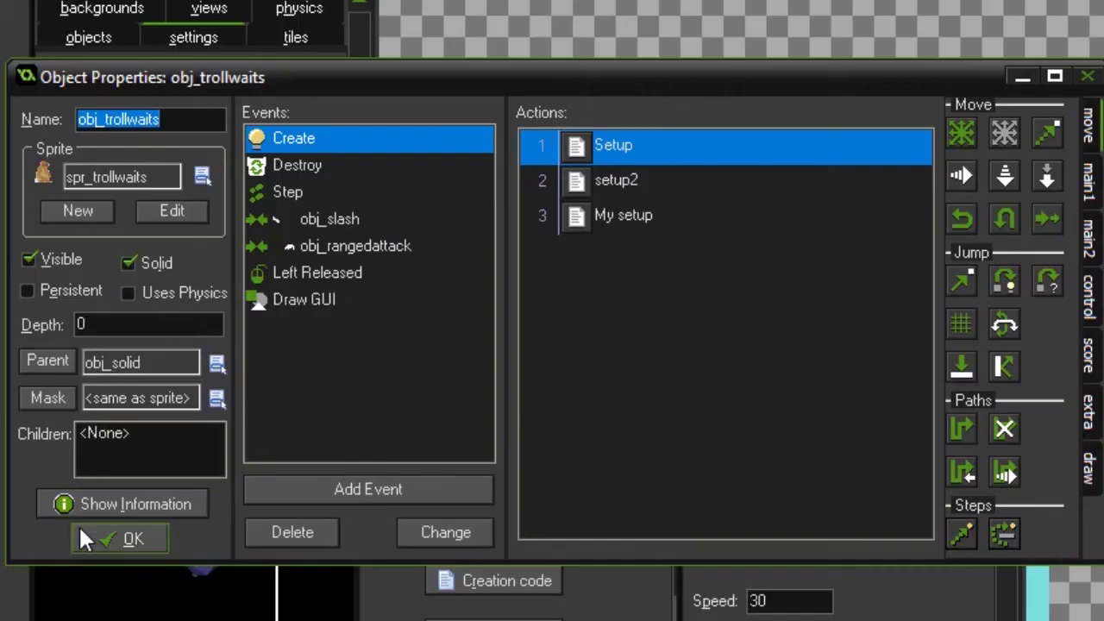
pyautogui.click(121, 539)
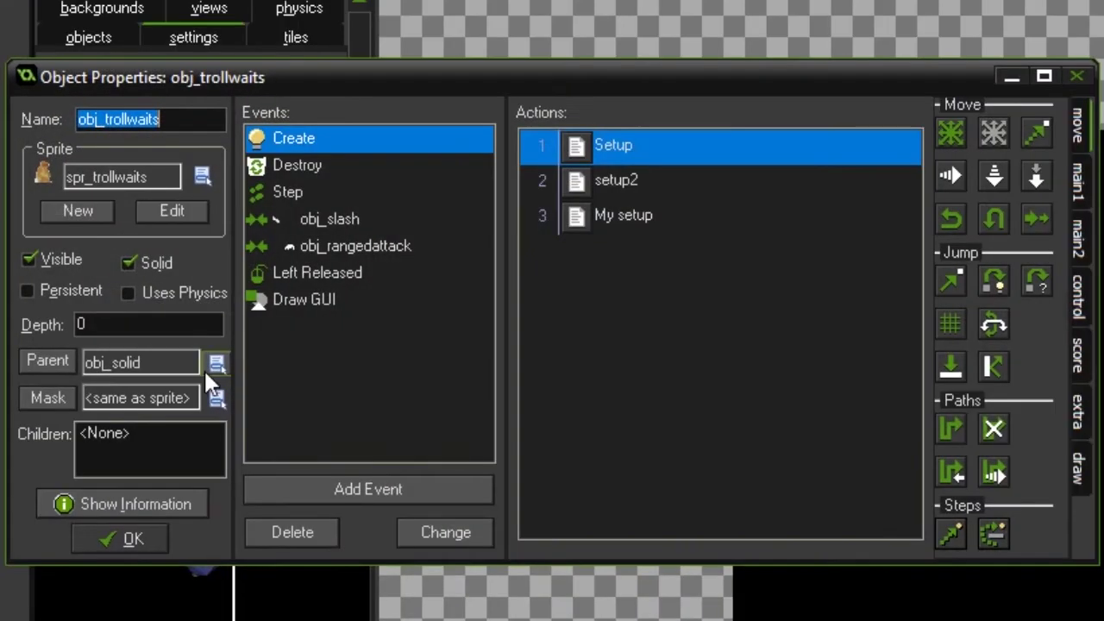
pyautogui.click(110, 537)
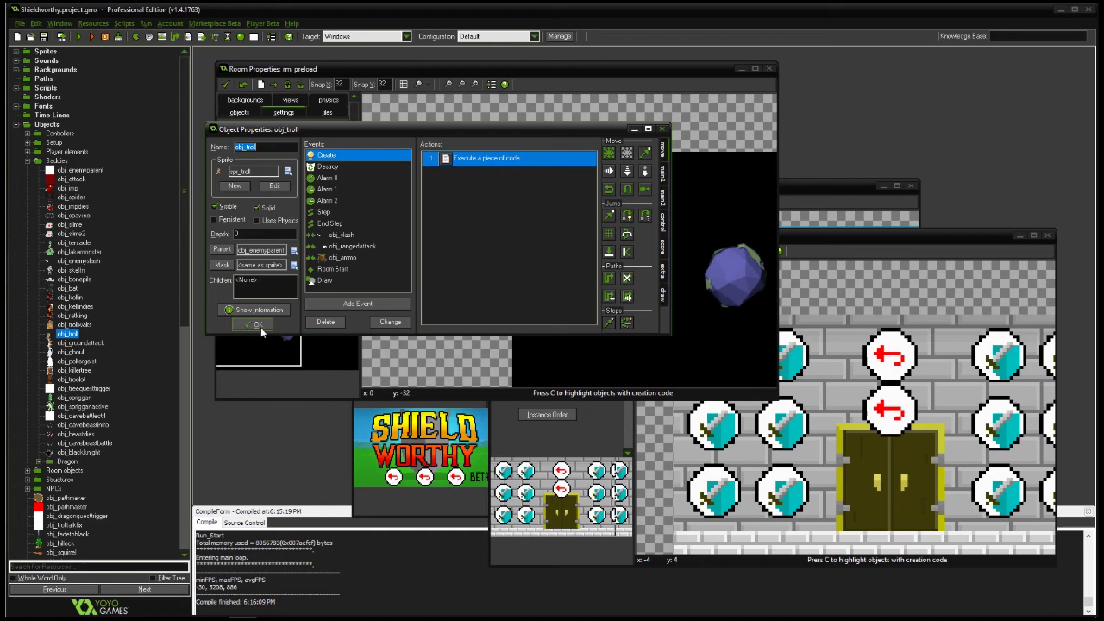
pyautogui.click(260, 327)
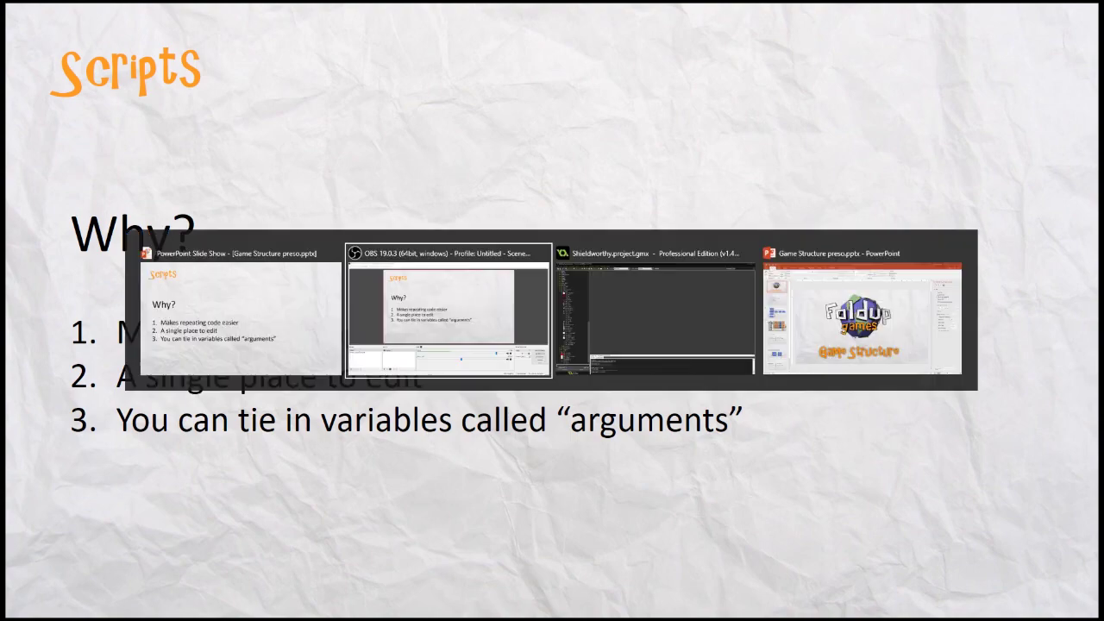
pyautogui.hotkey('alt', 'Tab')
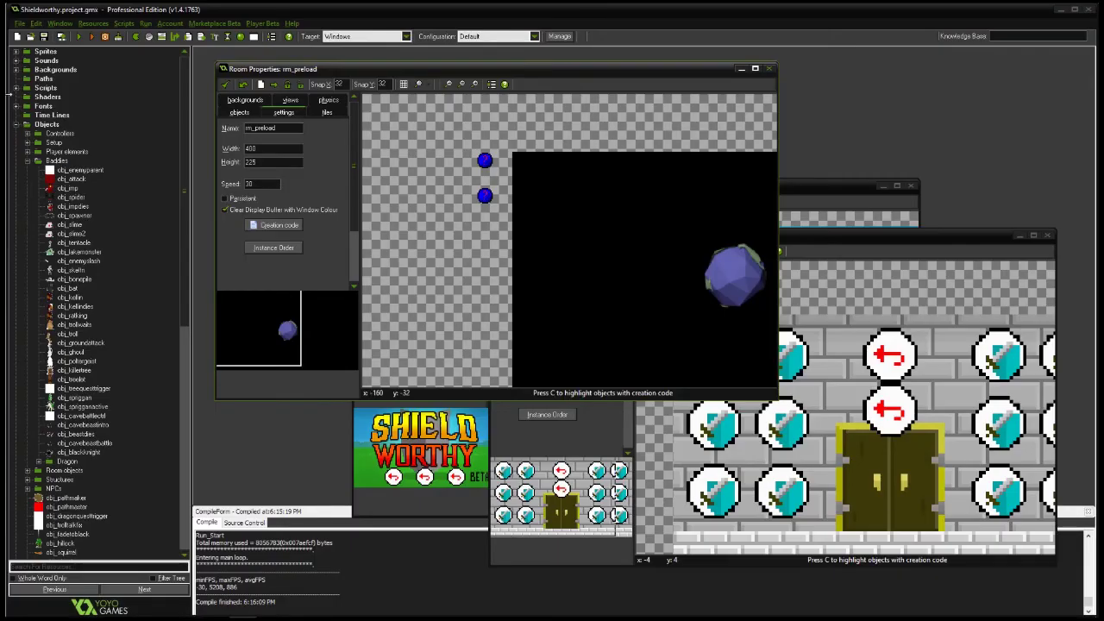
# Return to the Shieldworthy project and open the scr_nearesttarget script.
pyautogui.click(17, 87)
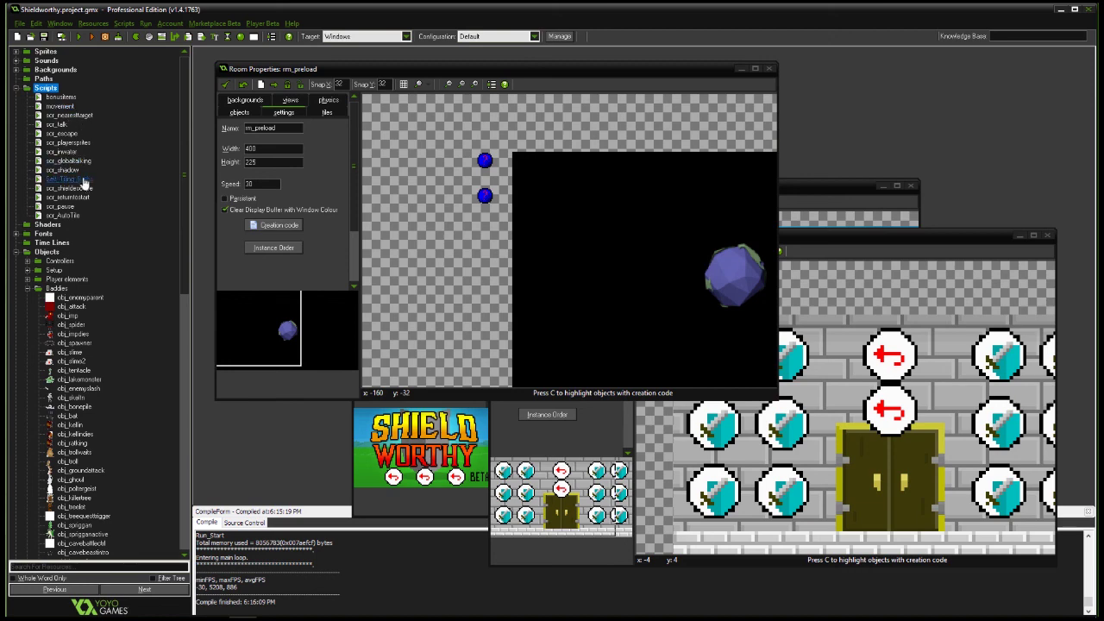
pyautogui.doubleClick(63, 116)
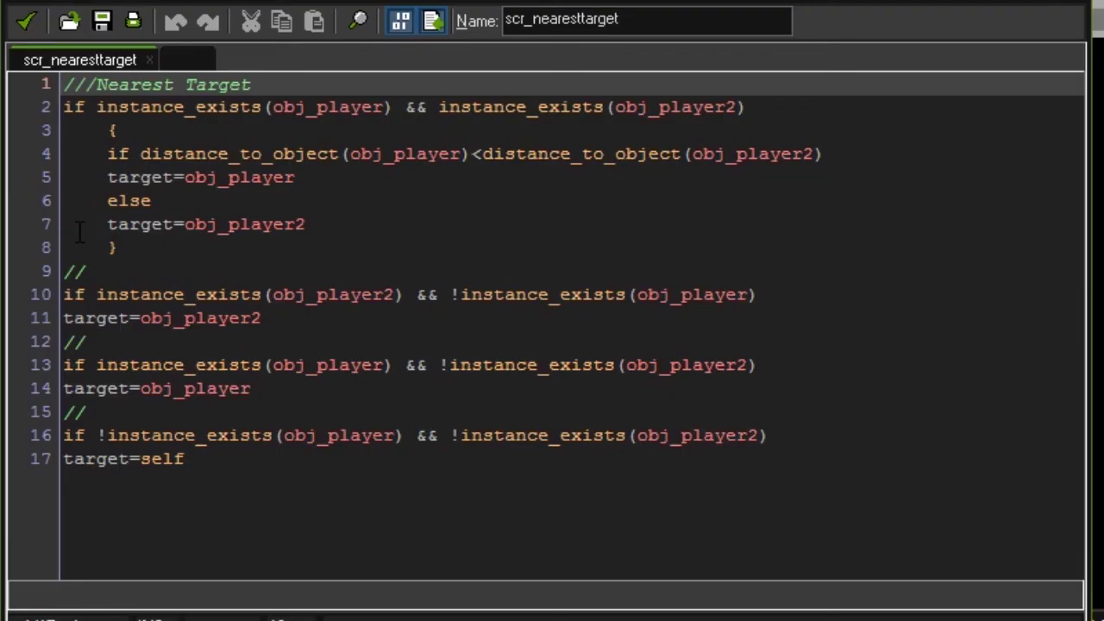
# Highlight lines 12–17 and then the whole scr_nearesttarget code while reviewing it.
pyautogui.moveTo(390, 324); pyautogui.dragTo(236, 277)
pyautogui.hotkey('ctrl', 'a')
pyautogui.click(451, 412)
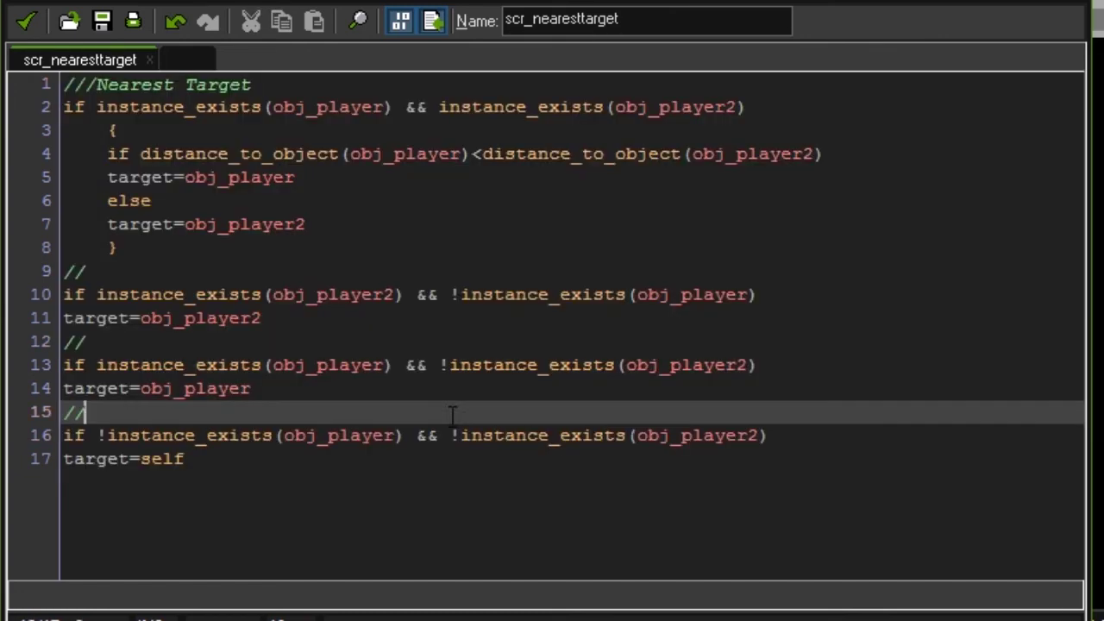
pyautogui.click(251, 388)
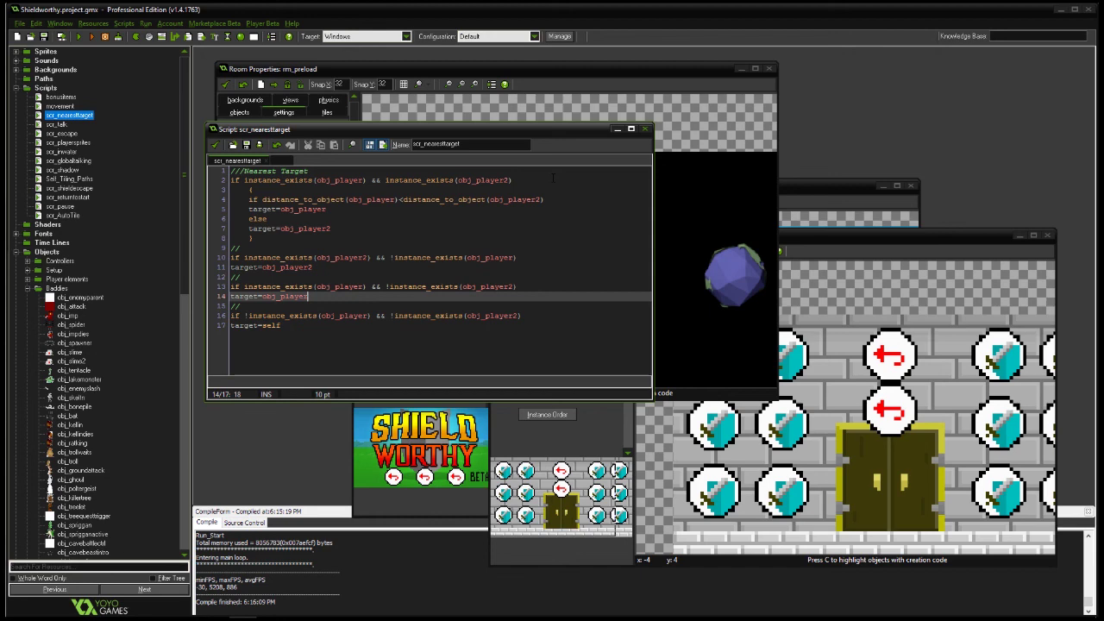
pyautogui.hotkey('ctrl', 'End')
pyautogui.hotkey('ctrl', 'shift', 'Home')
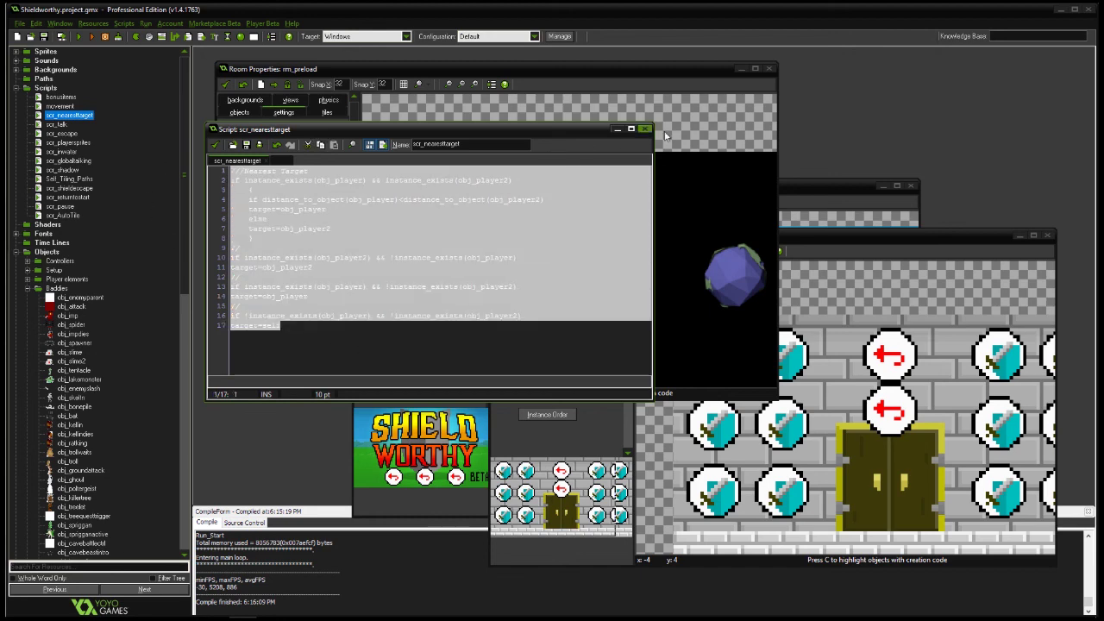
pyautogui.click(648, 129)
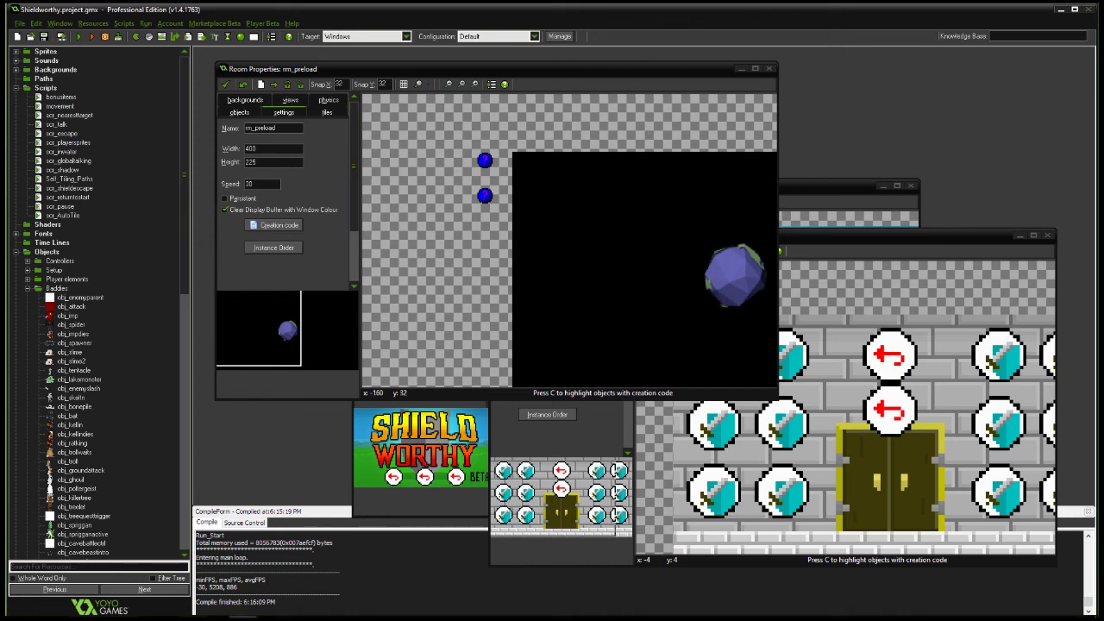
pyautogui.moveTo(293, 611)
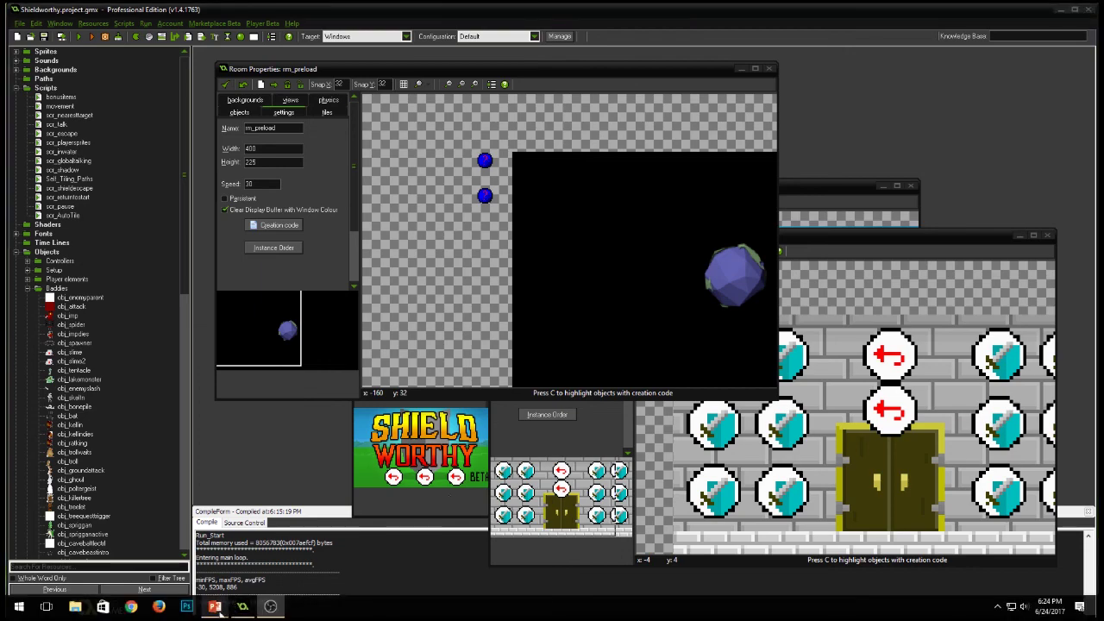